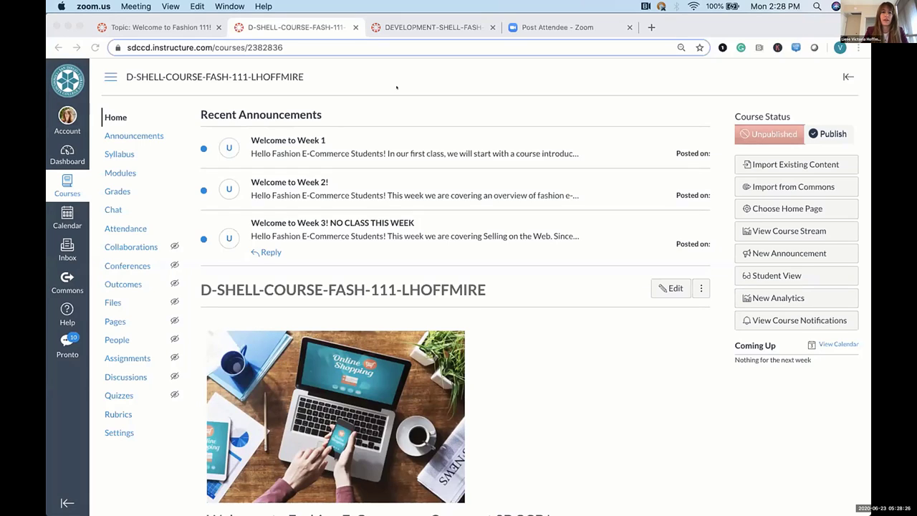
Step: Compare the home pages of the FASH 111 and FASH 173 course shells, viewing their banner images and welcome sections
click(405, 27)
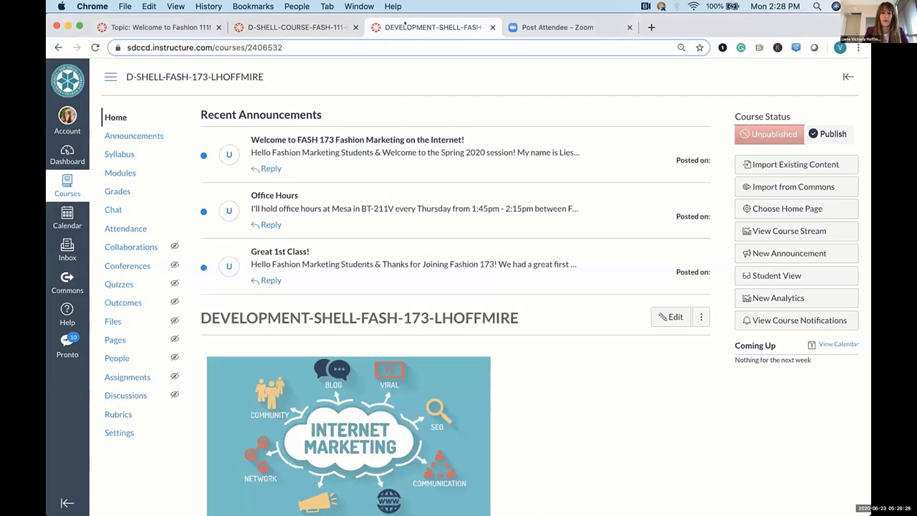
click(313, 25)
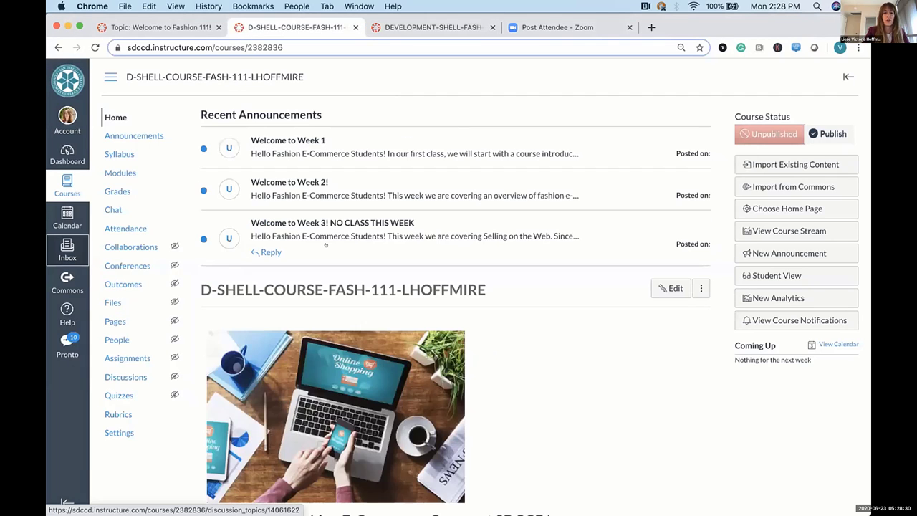
scroll(325, 245, down, 5)
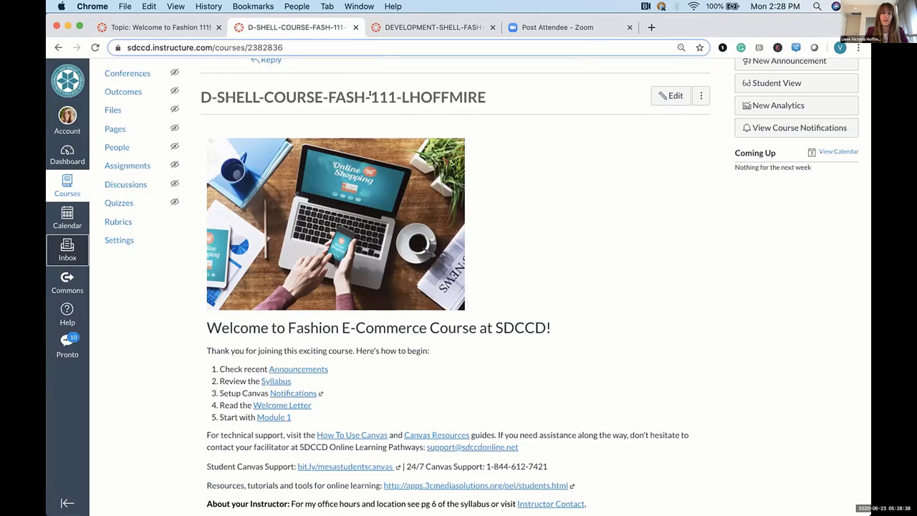
scroll(369, 95, up, 5)
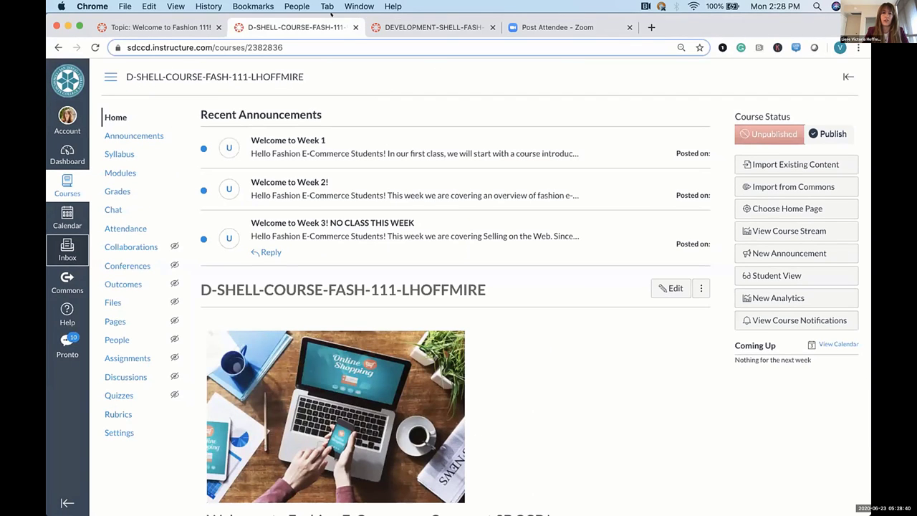
click(398, 29)
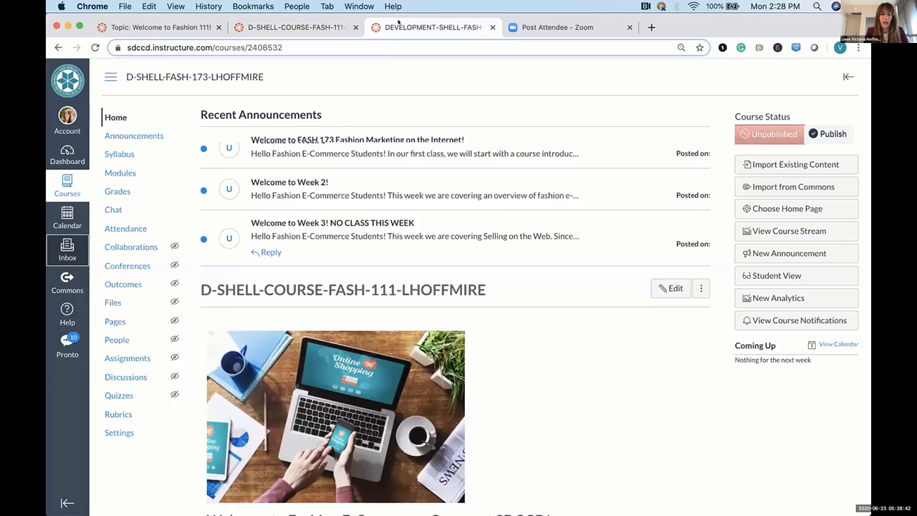
scroll(352, 231, down, 5)
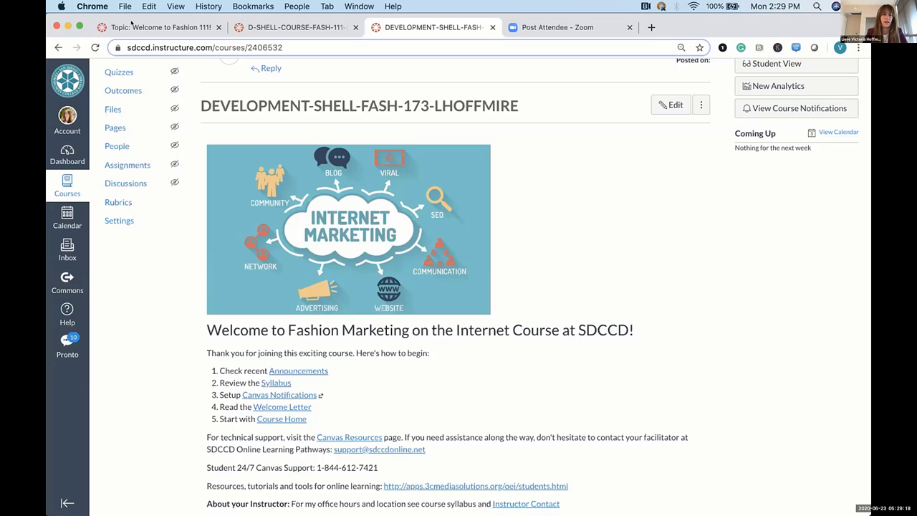
Step: Review the full "Welcome to Fashion 111!" announcement, from the Canvas login instructions to the student resource links
click(138, 22)
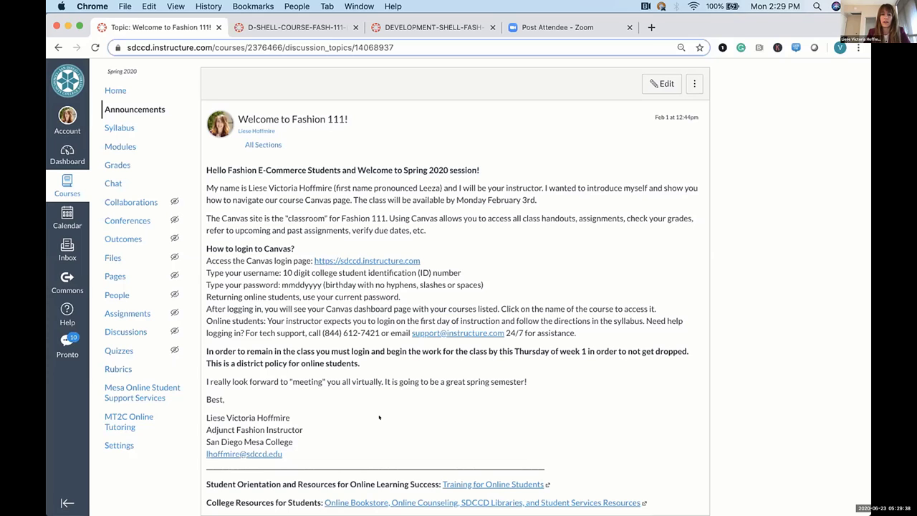
scroll(378, 418, down, 4)
scroll(379, 416, up, 5)
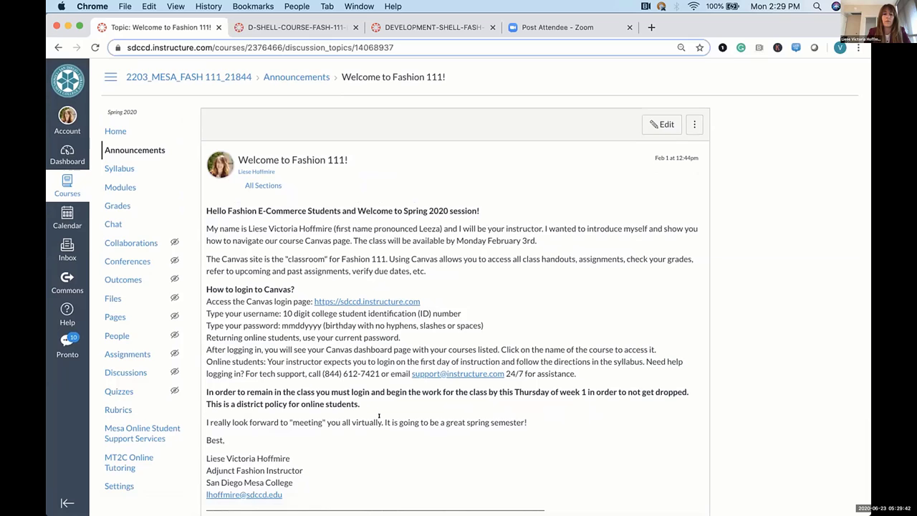
scroll(379, 415, down, 4)
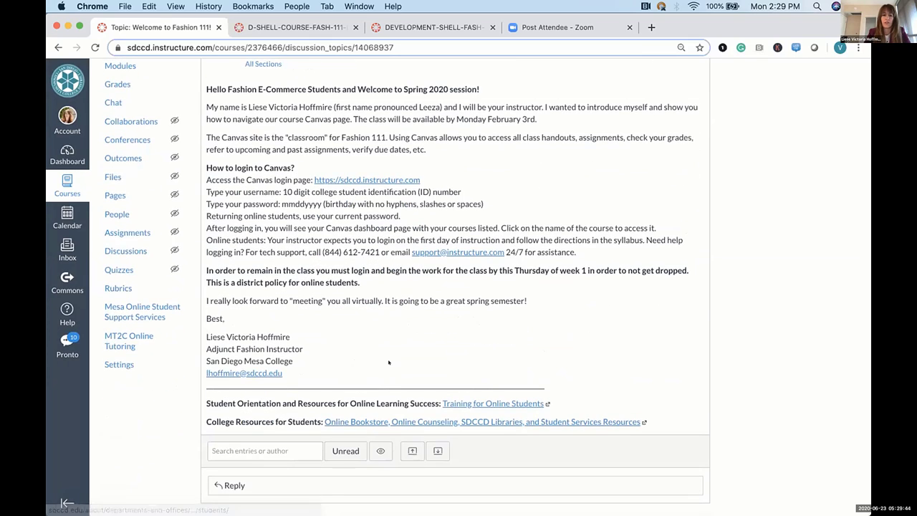
scroll(387, 365, up, 4)
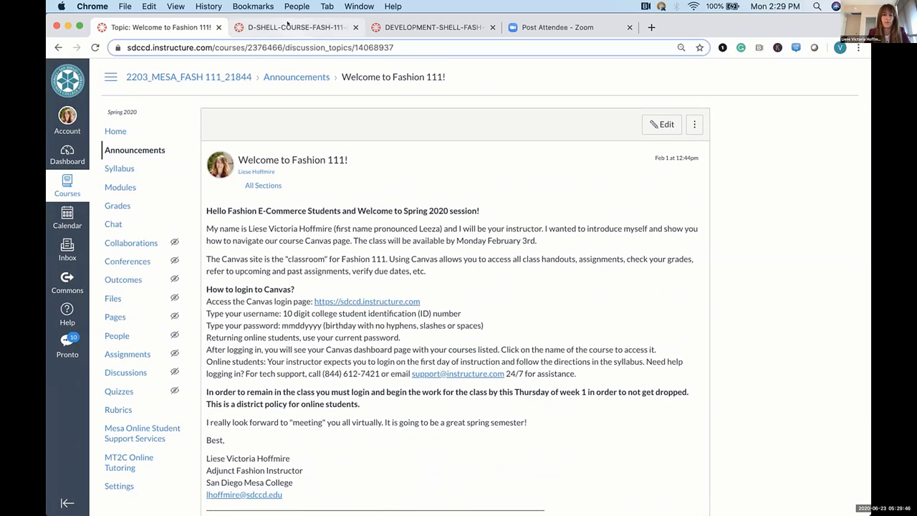
Step: Revisit the FASH 111 and FASH 173 home pages and highlight the five how-to-begin steps in FASH 173
click(287, 26)
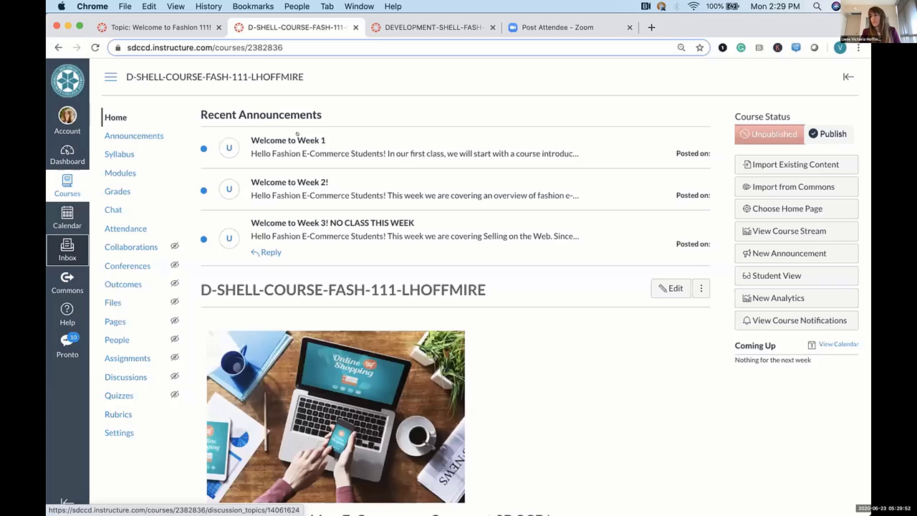
scroll(308, 142, down, 5)
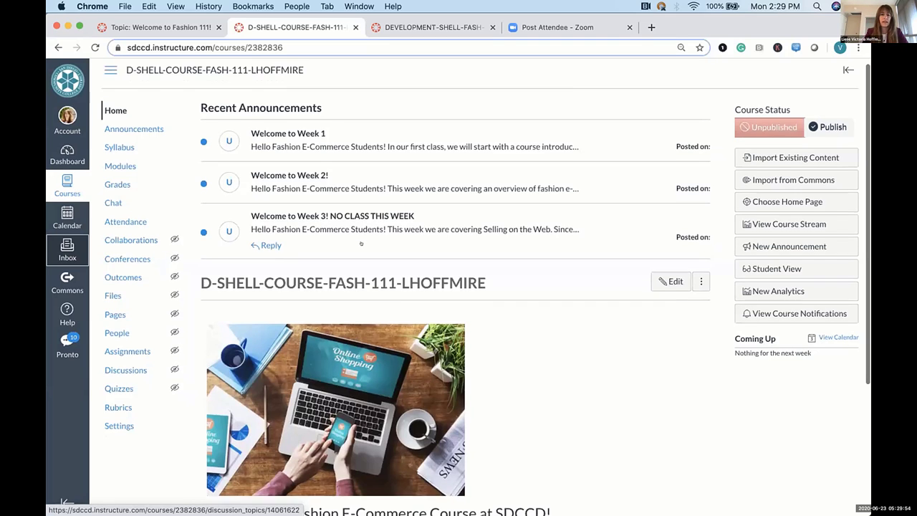
click(396, 26)
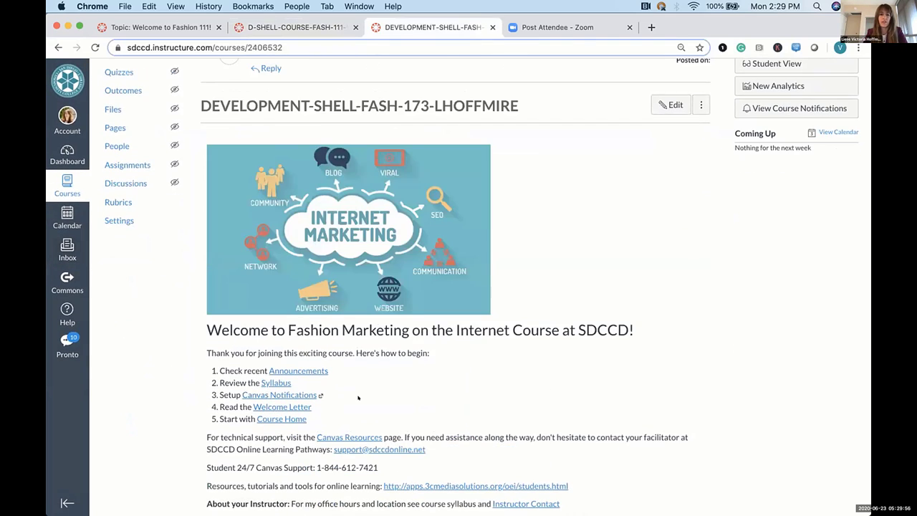
scroll(358, 397, up, 5)
scroll(287, 387, down, 5)
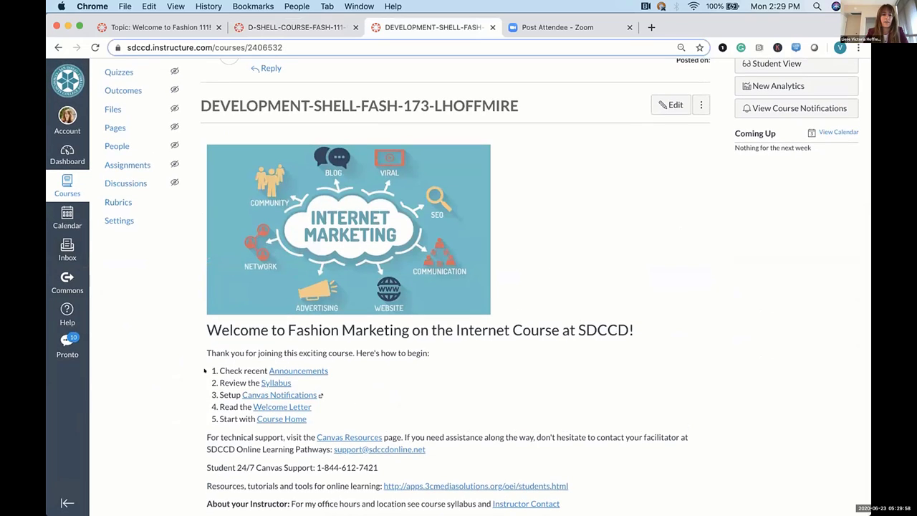
drag(204, 362, 332, 417)
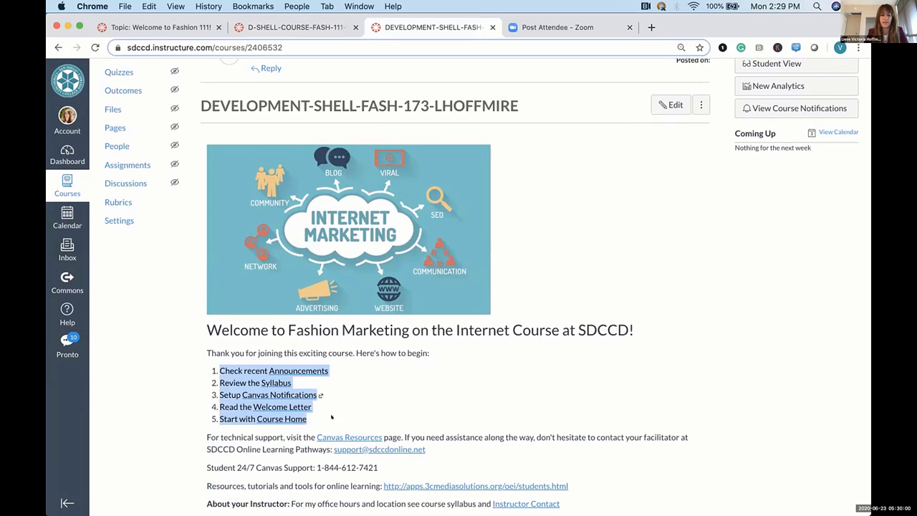
click(370, 390)
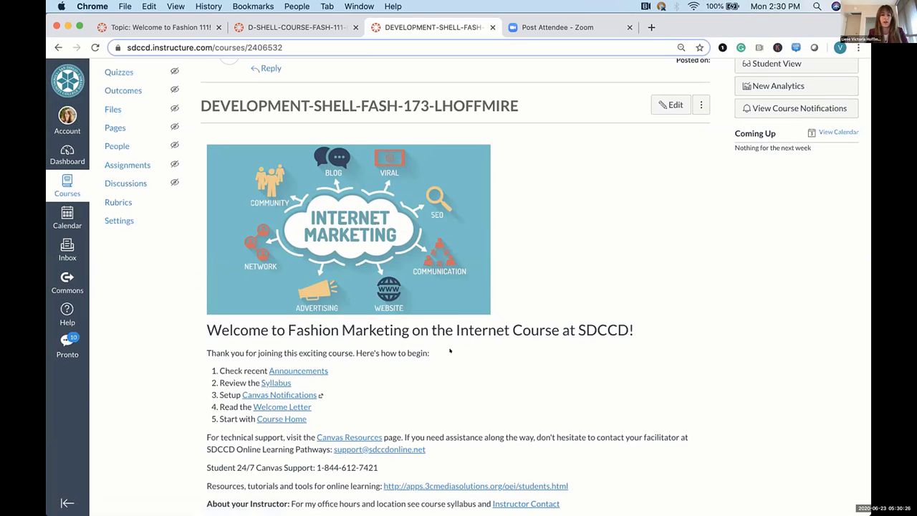
Step: Open the Welcome Letter from the FASH 173 home page in a separate tab, read it to the end and close it
super+click(272, 405)
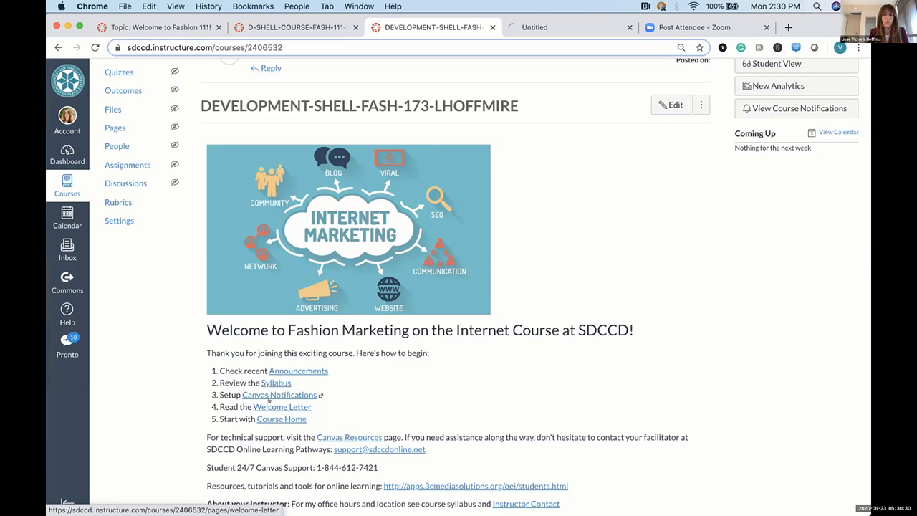
click(544, 27)
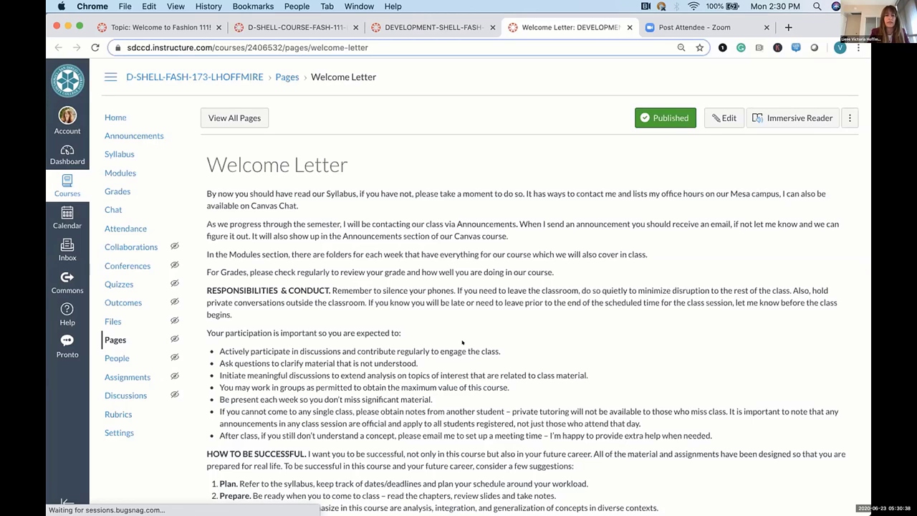
scroll(462, 343, down, 3)
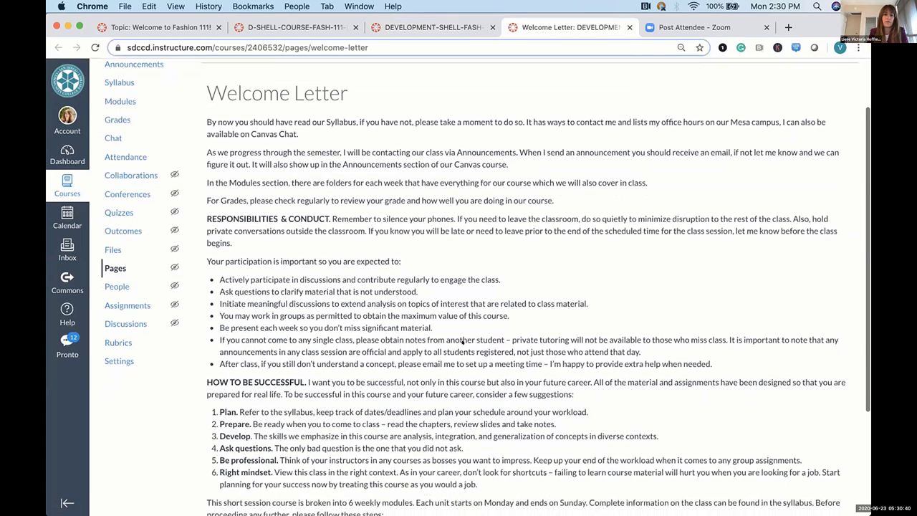
scroll(462, 335, down, 2)
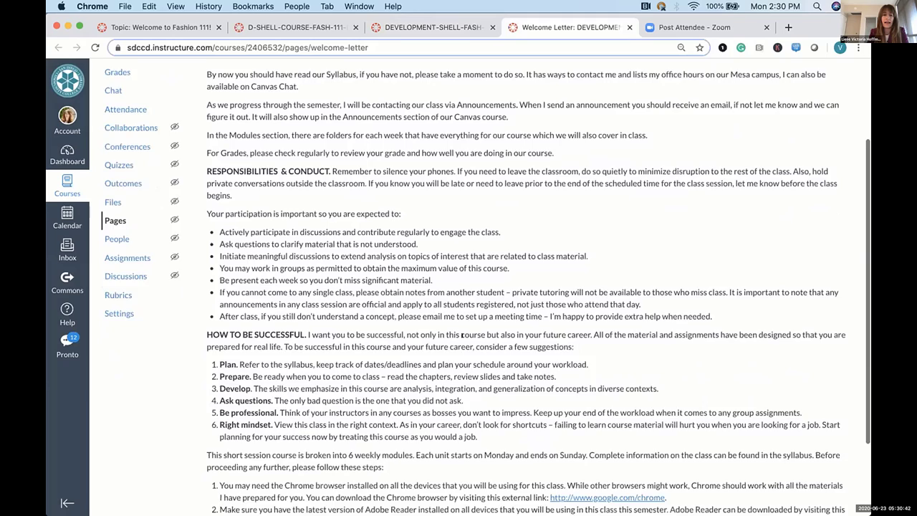
scroll(462, 335, down, 3)
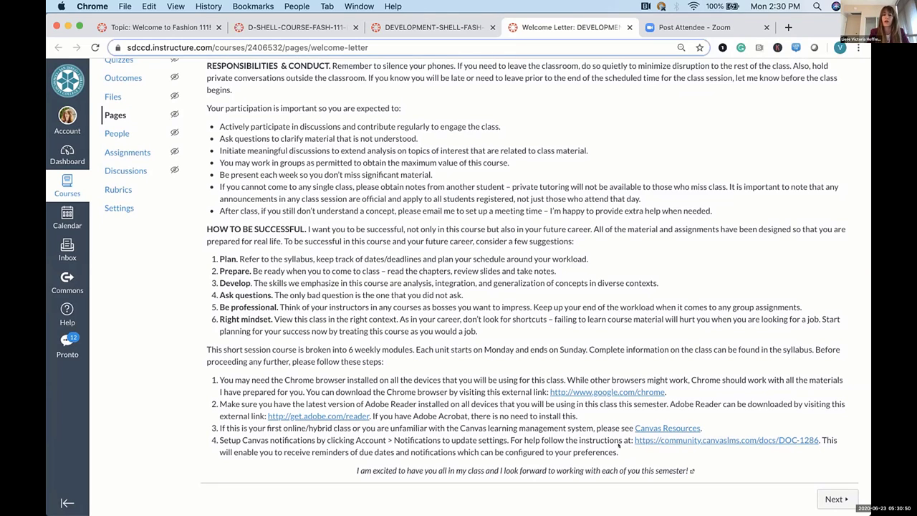
click(629, 27)
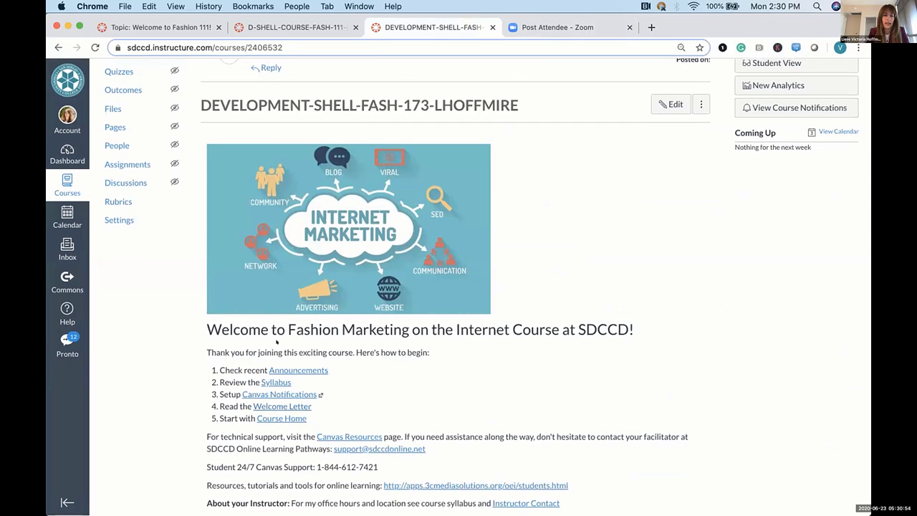
Step: From the Course Home module, view How Discussions Work & Due Dates, highlight the Thursday and Sunday deadline wording, and close the page
click(278, 419)
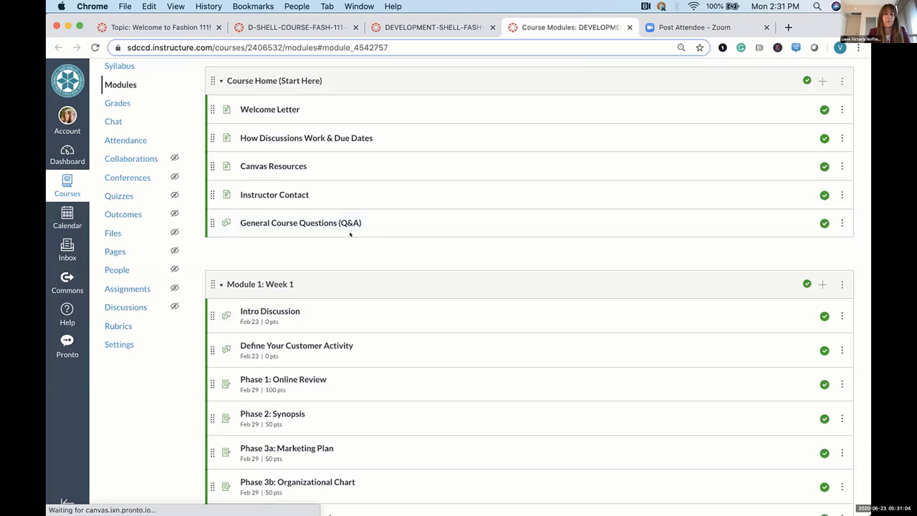
scroll(315, 186, up, 2)
click(275, 130)
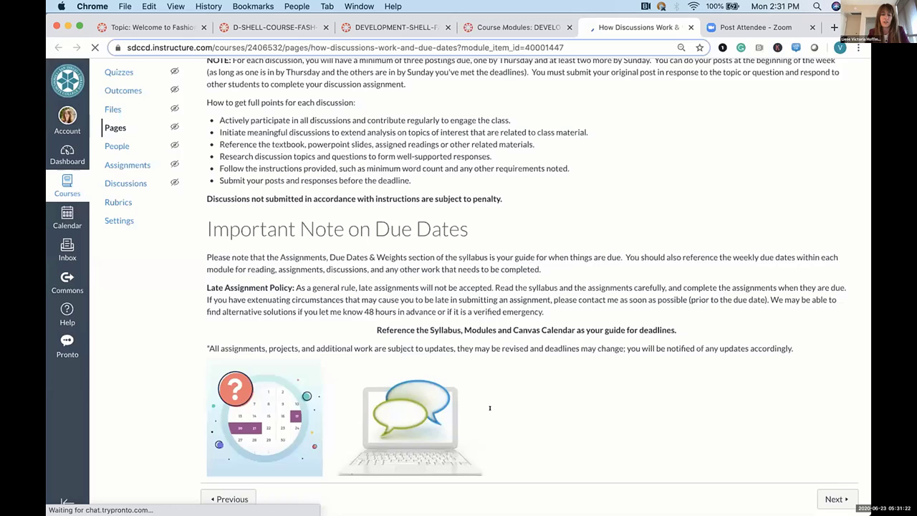
scroll(490, 408, up, 3)
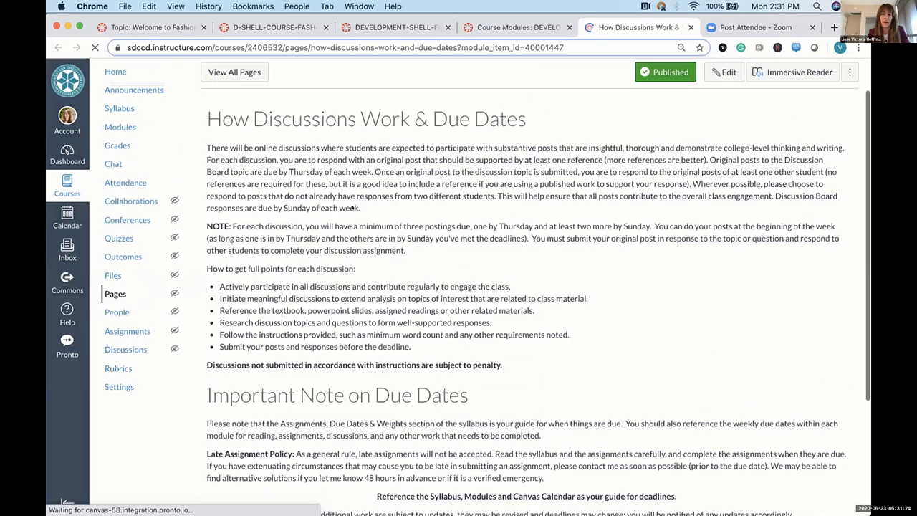
drag(285, 238, 449, 238)
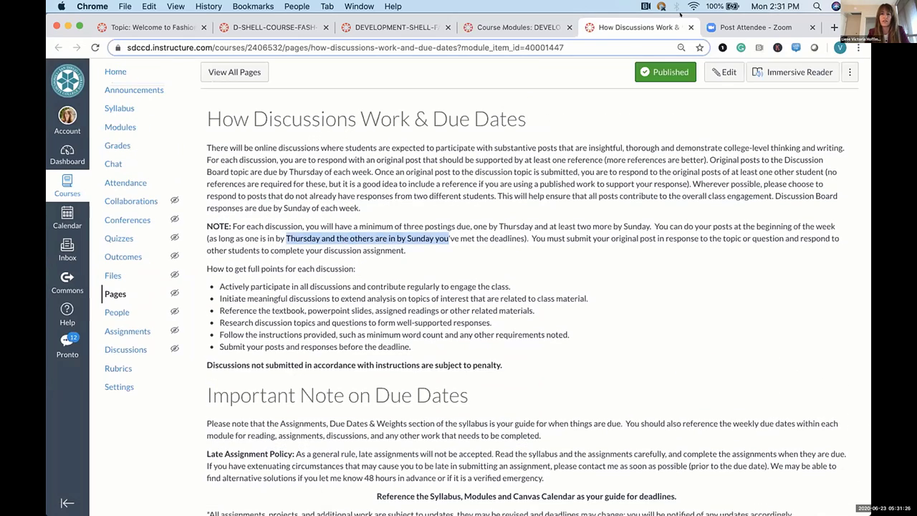
click(690, 27)
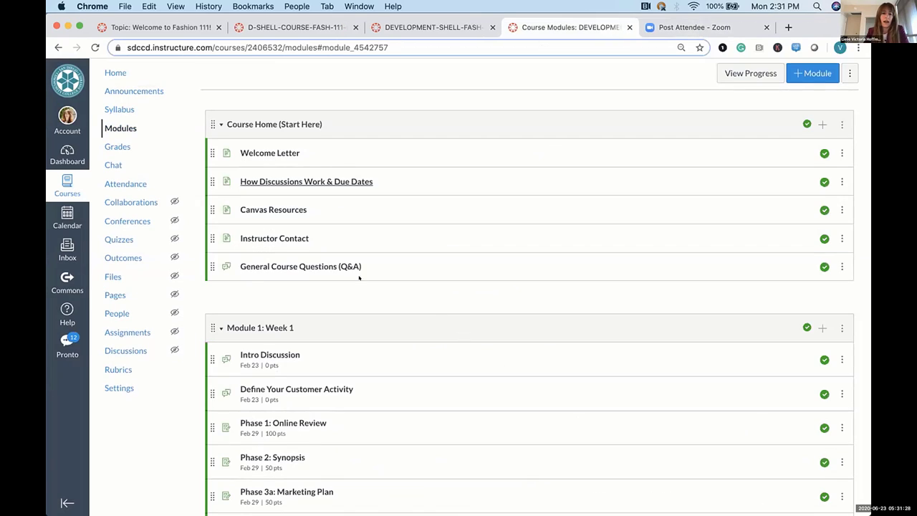
Step: View the Instructor Contact page from the Course Home module in a separate tab, read the instructor biography and close it
super+click(276, 237)
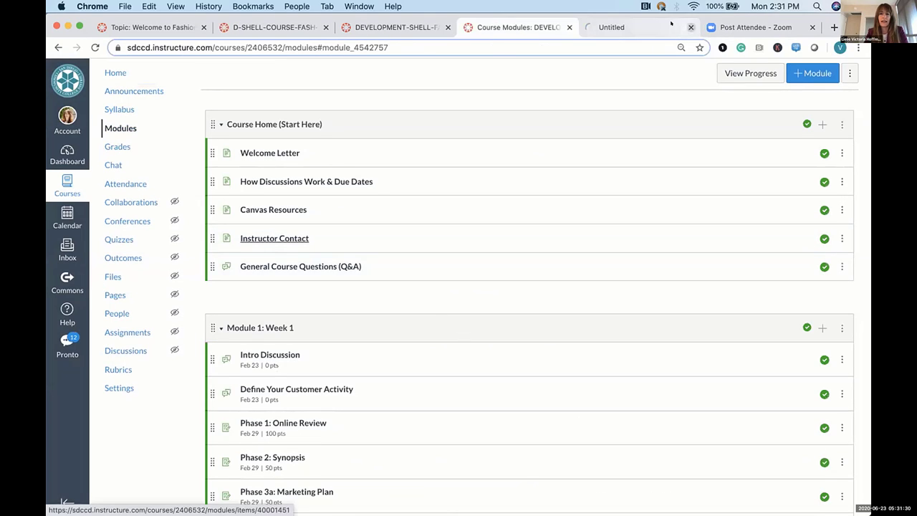
click(671, 26)
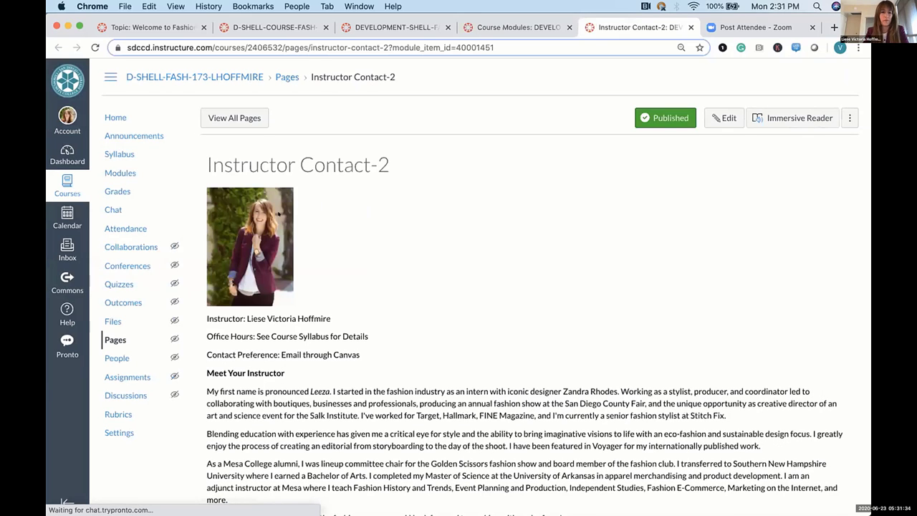
scroll(343, 313, down, 3)
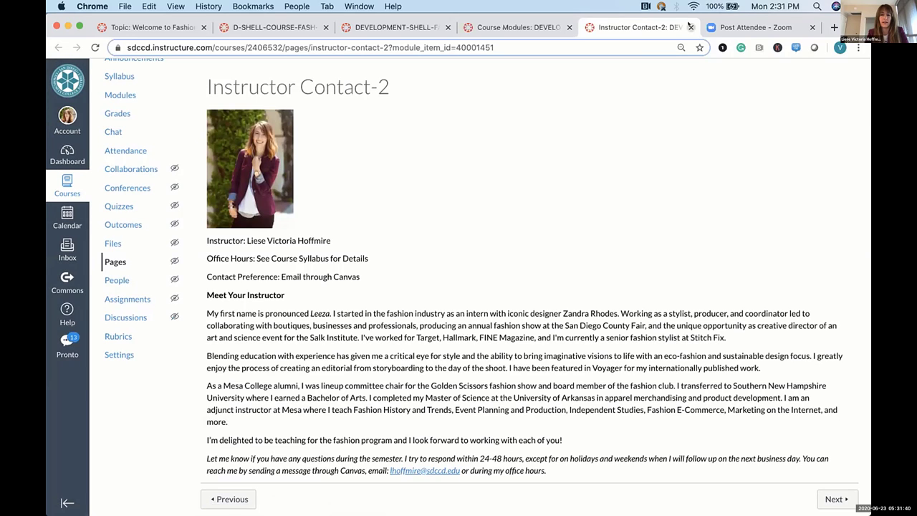
click(689, 27)
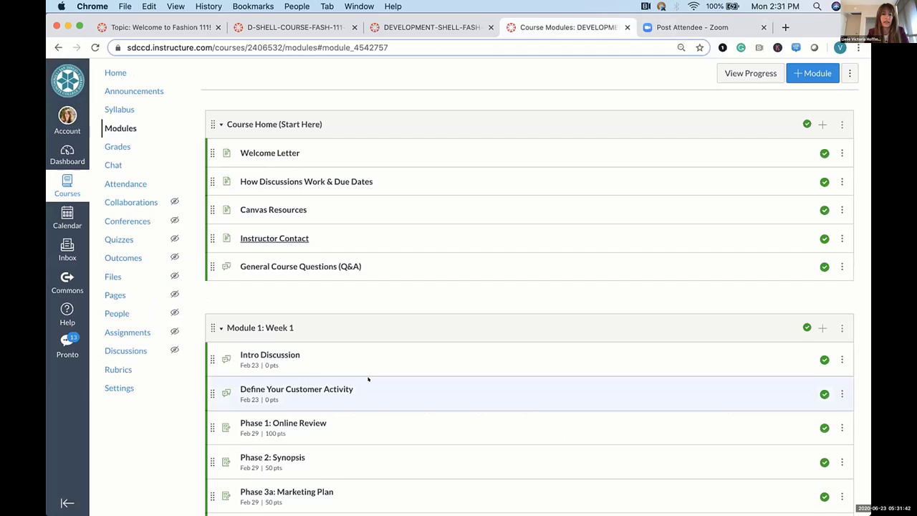
Step: View the General Course Questions (Q&A) discussion in a separate tab, check its instructions and reply area, and close it
super+click(290, 268)
click(633, 26)
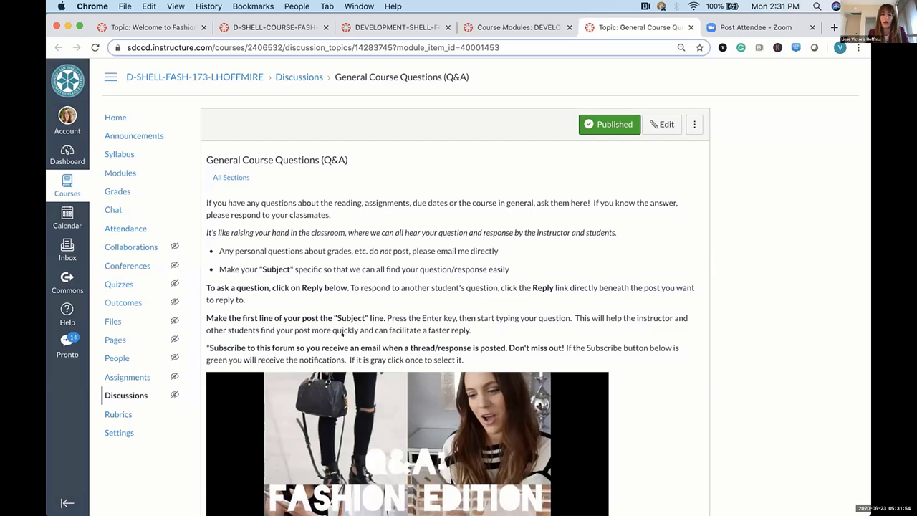
scroll(342, 333, down, 5)
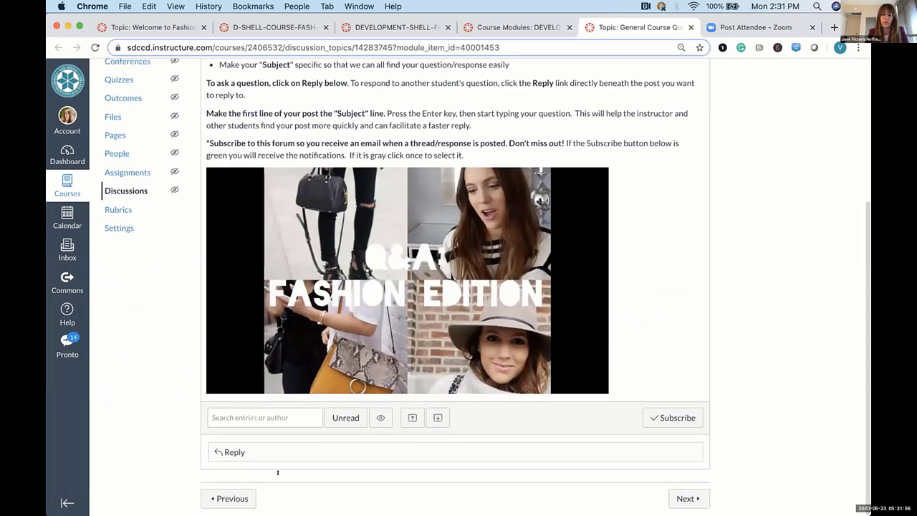
scroll(407, 405, up, 5)
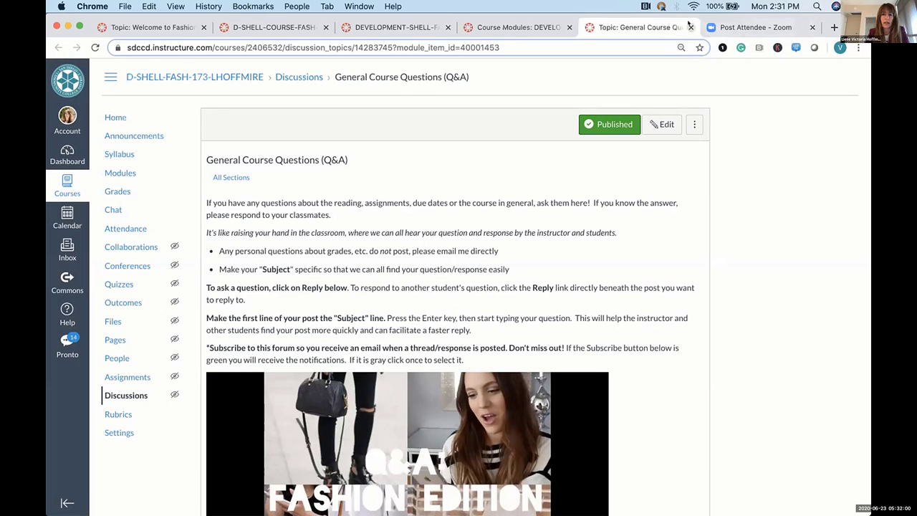
key(super+w)
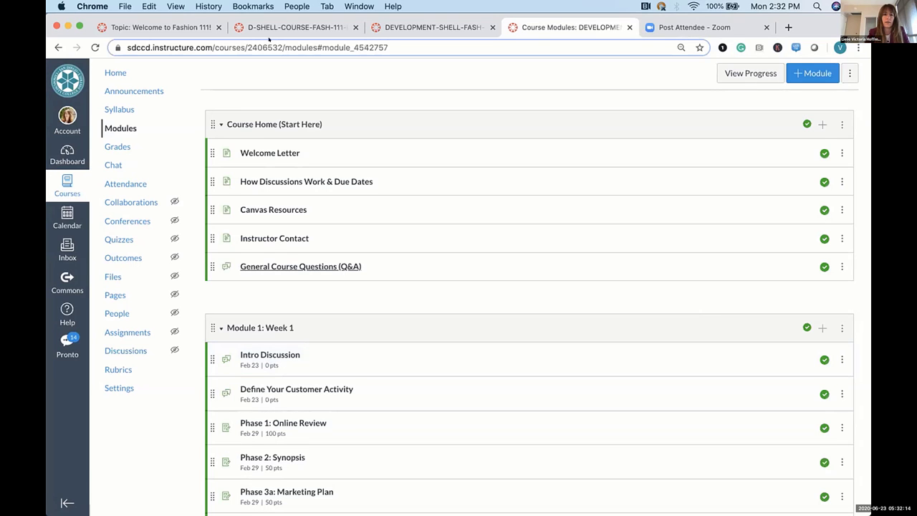
Step: Check the FASH 111 home page, return to the FASH 173 modules list and view the Module 1: Week 1 items
click(294, 27)
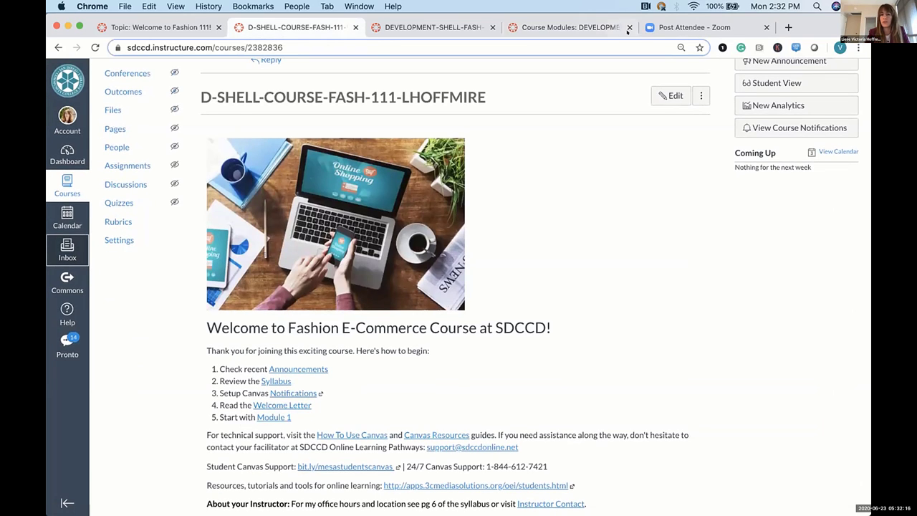
click(580, 26)
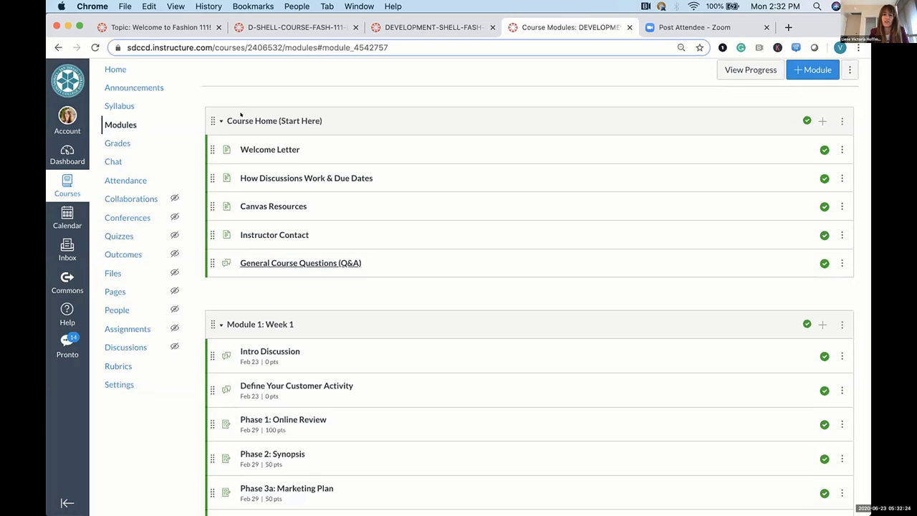
scroll(272, 226, down, 3)
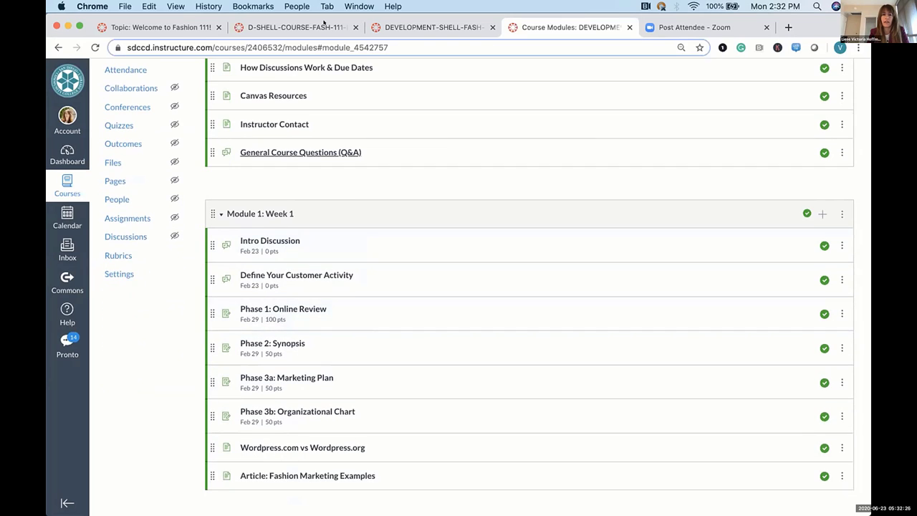
Step: Return to the FASH 111 shell, open its modules list from the home page and look over the Course Home and Module 1 items
click(280, 27)
click(156, 21)
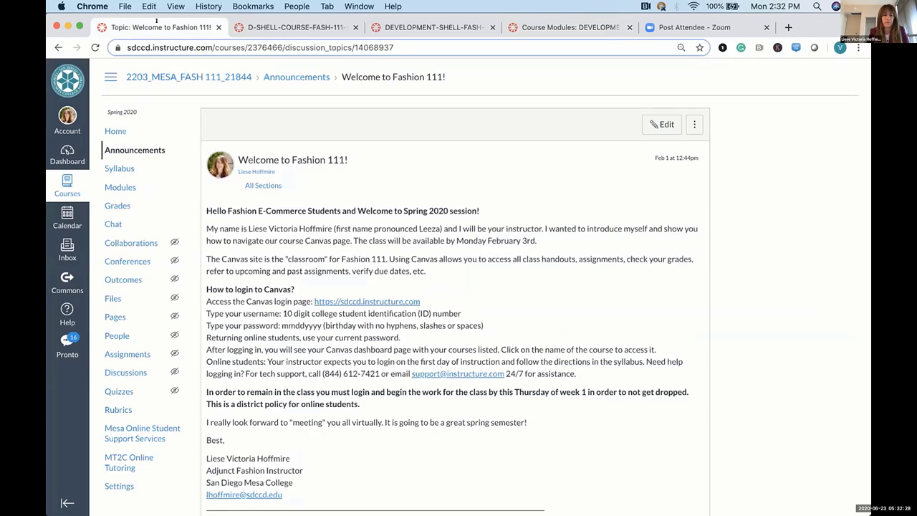
click(277, 28)
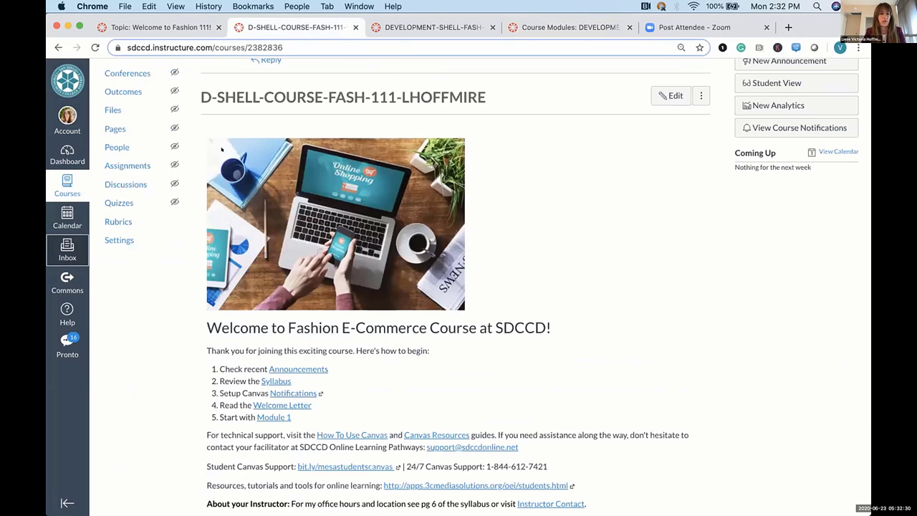
click(259, 407)
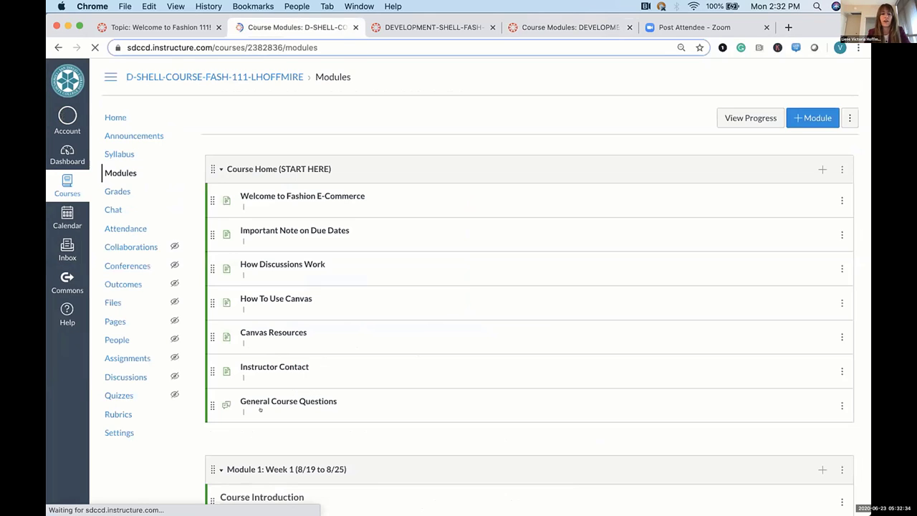
scroll(260, 409, down, 5)
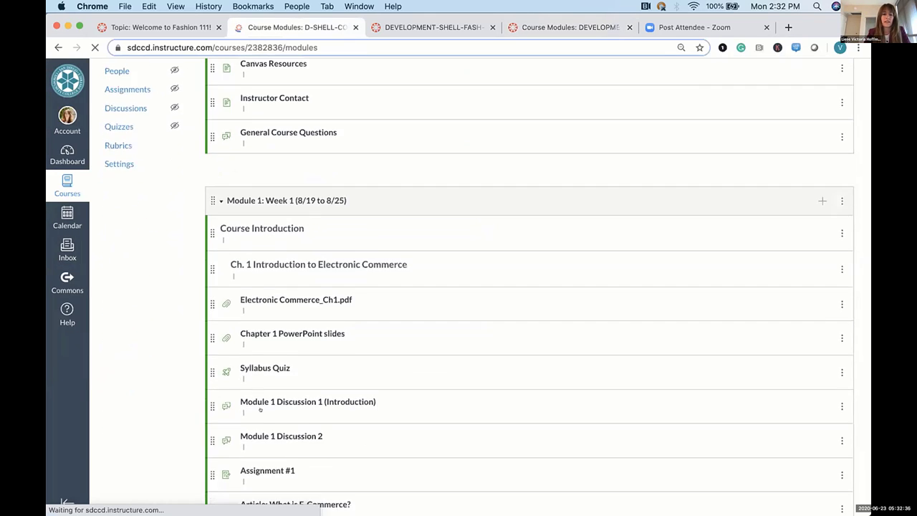
scroll(260, 409, up, 5)
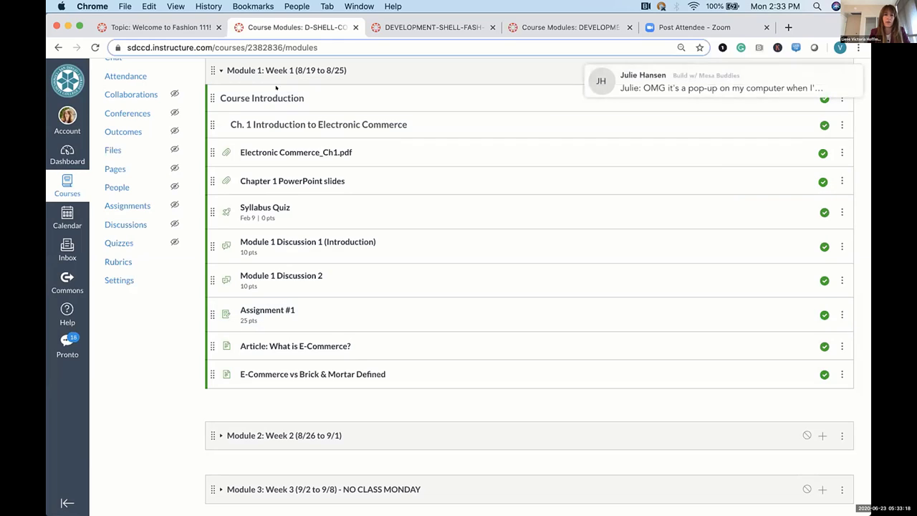
Step: Look through the FASH 111 weekly modules from Module 1: Week 1 down to Module 5: Week 5
scroll(272, 215, down, 3)
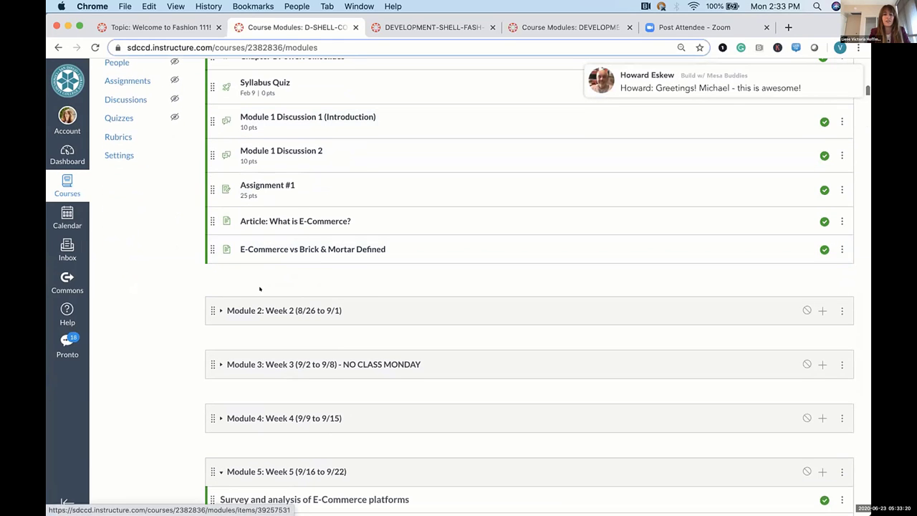
scroll(259, 300, down, 3)
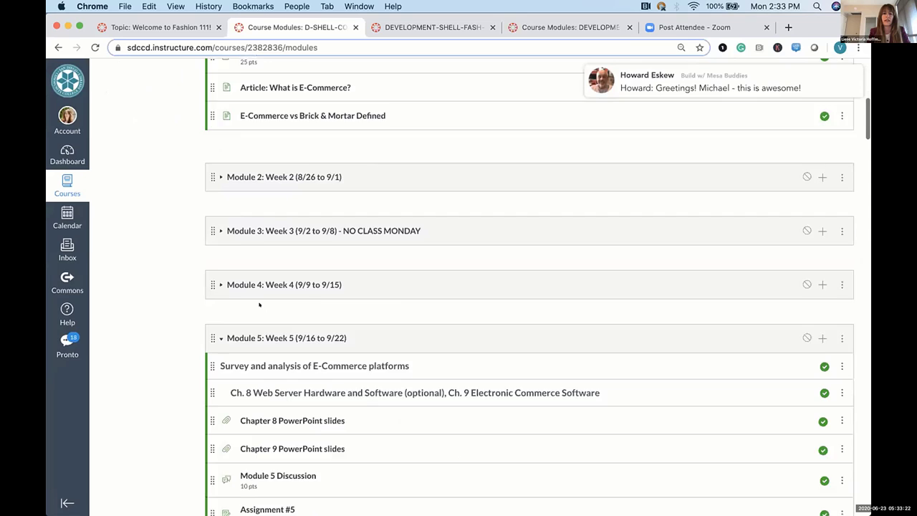
scroll(251, 273, up, 10)
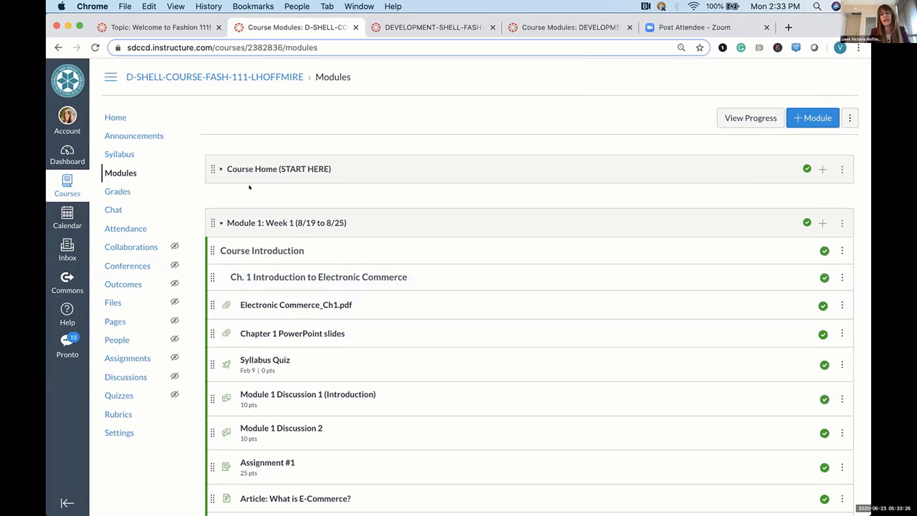
scroll(250, 179, down, 10)
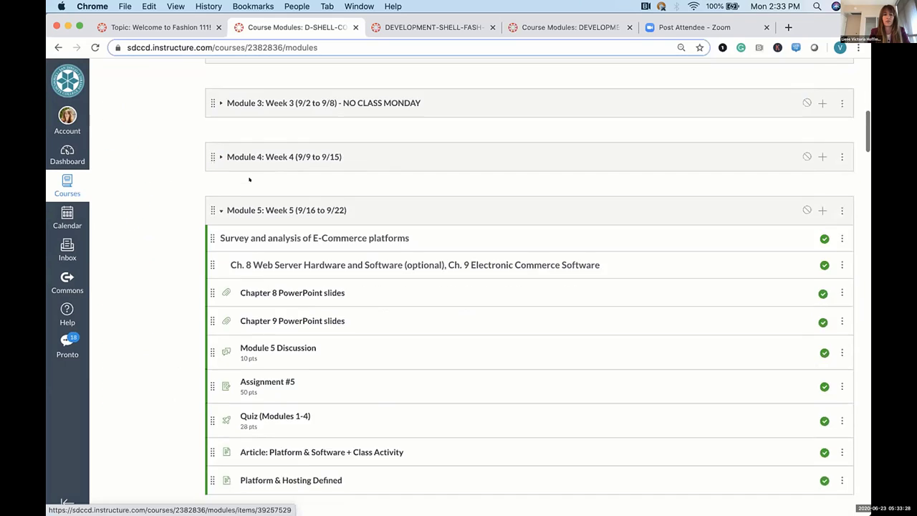
Step: Review the FASH 111 Module 1: Week 1 items and open Module 1 Discussion 1 (Introduction)
scroll(247, 179, up, 8)
scroll(244, 179, up, 3)
scroll(248, 178, down, 3)
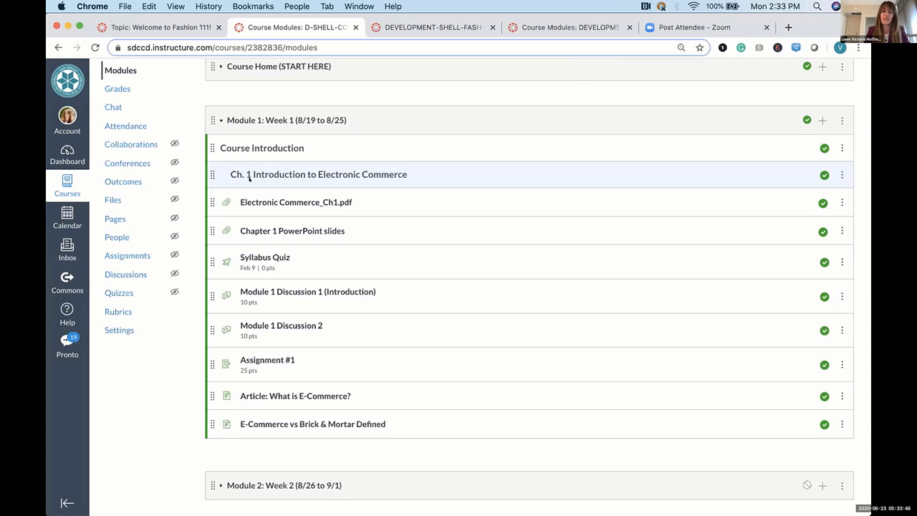
scroll(249, 179, up, 3)
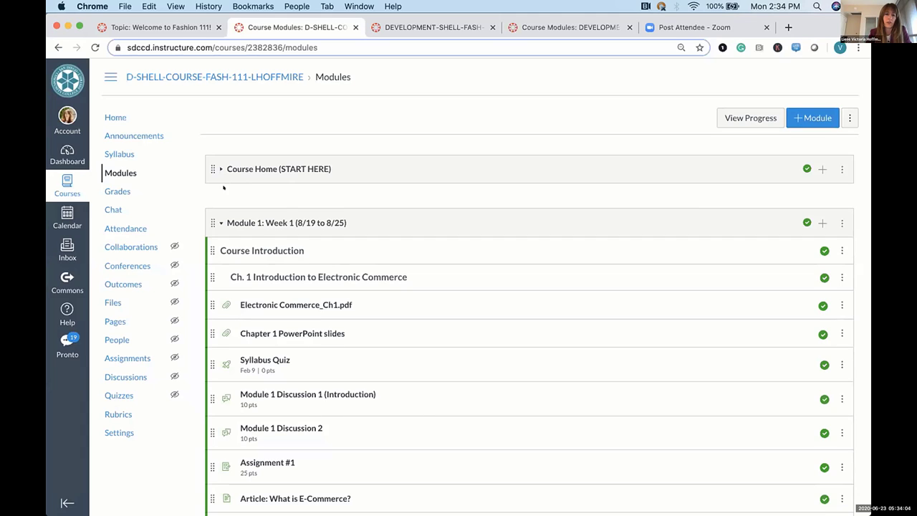
scroll(221, 188, down, 5)
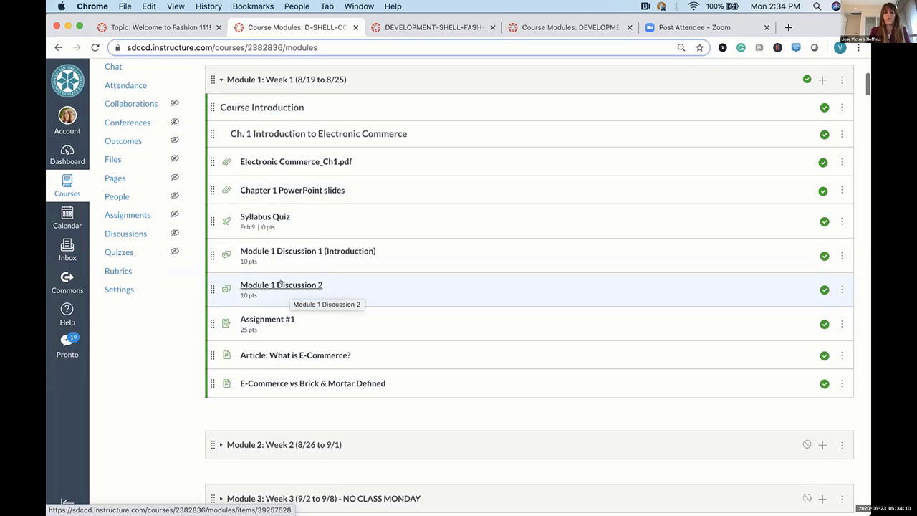
click(278, 247)
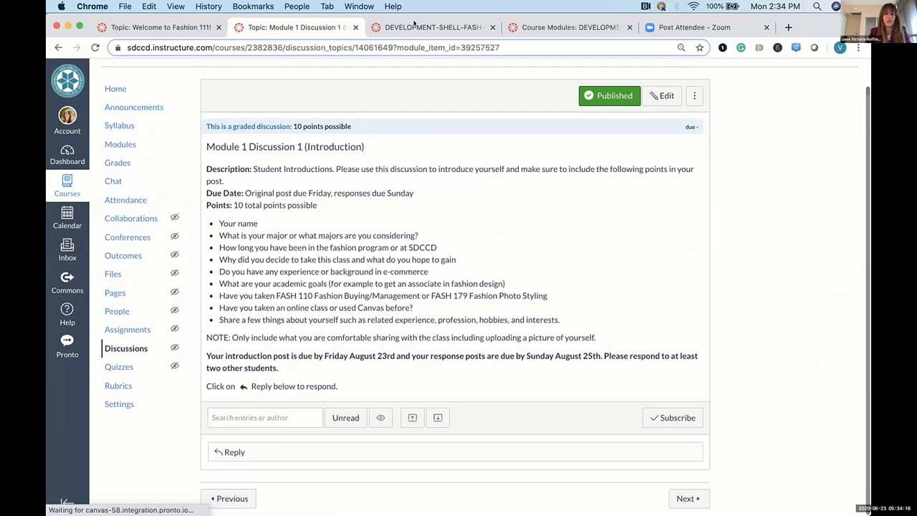
Step: In the FASH 173 shell, go to Course Home and open the Intro Discussion from Module 1: Week 1 to read its instructions
key(ctrl+Tab)
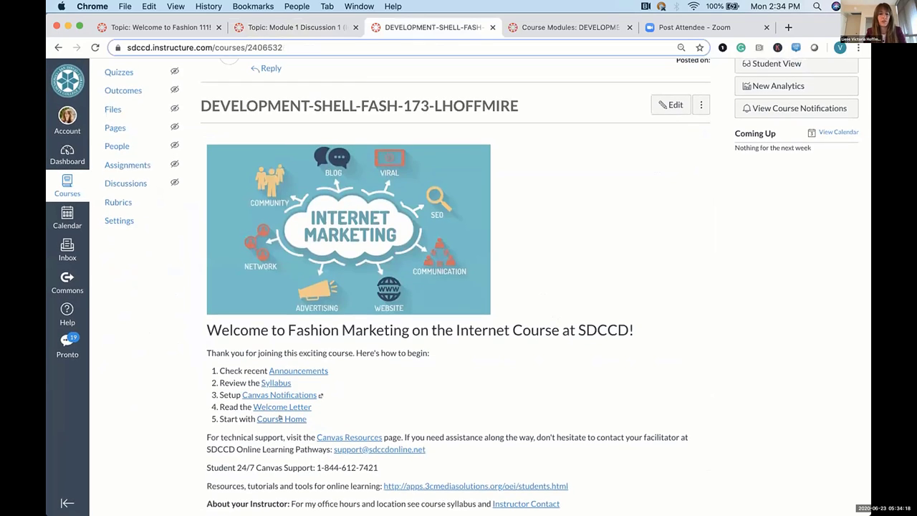
click(280, 419)
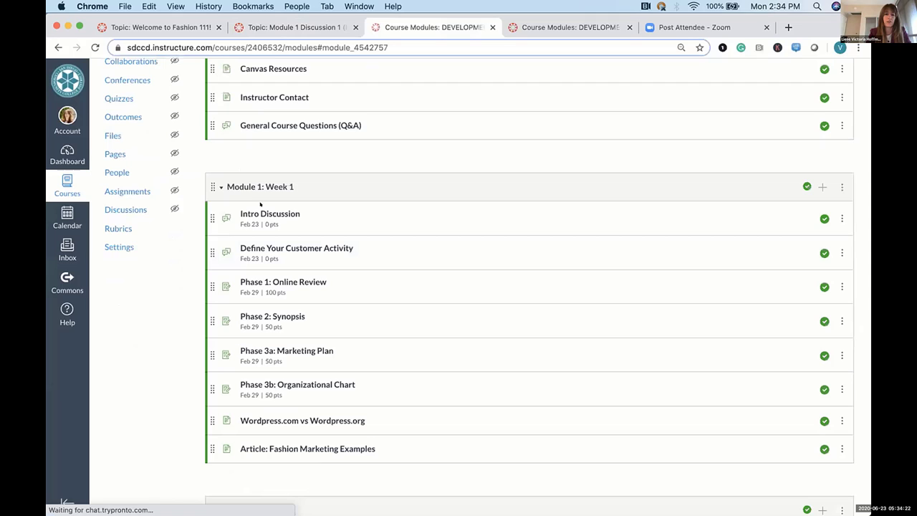
click(262, 210)
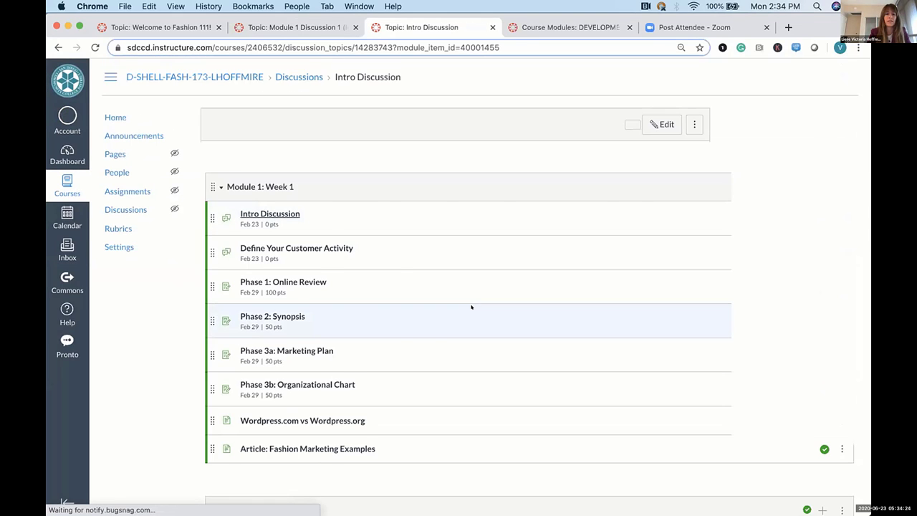
scroll(471, 307, down, 2)
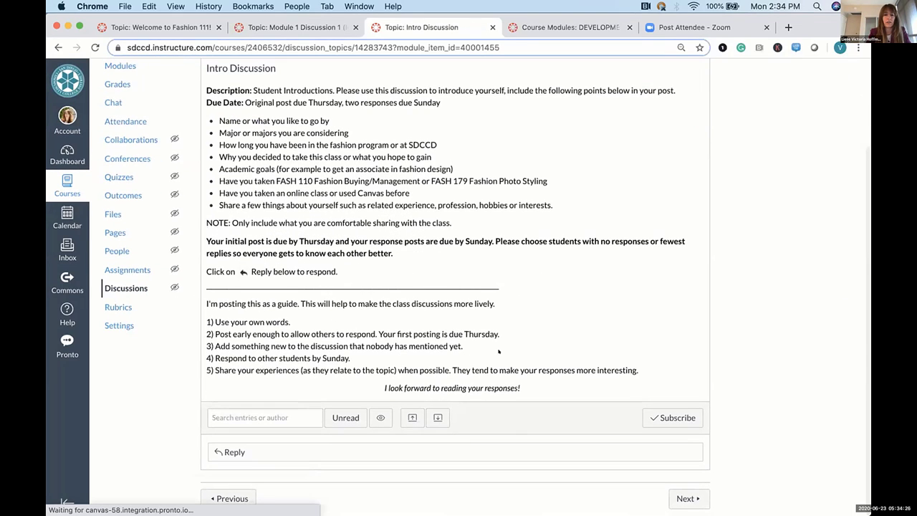
Step: In the Intro Discussion, highlight the posting guide, clear that selection, and highlight the bullet about having taken an online class or used Canvas
drag(206, 302, 521, 390)
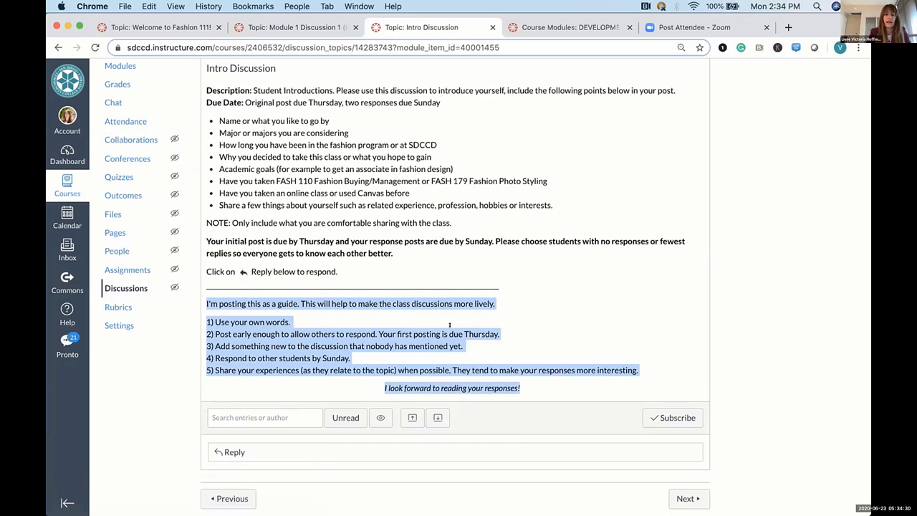
scroll(286, 347, up, 3)
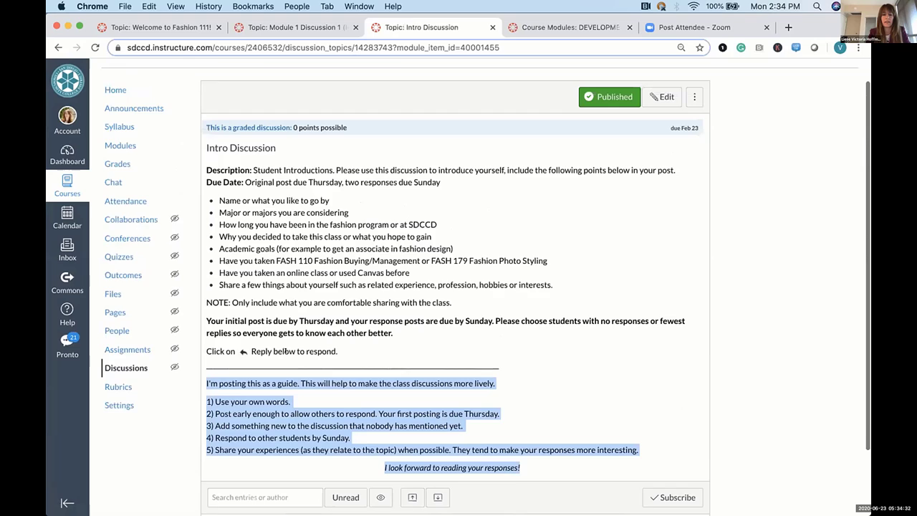
click(495, 324)
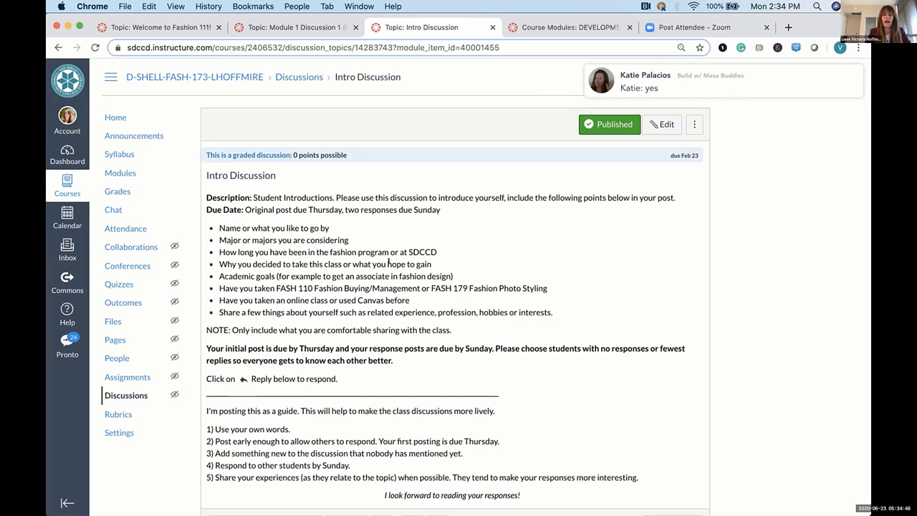
drag(413, 296, 214, 296)
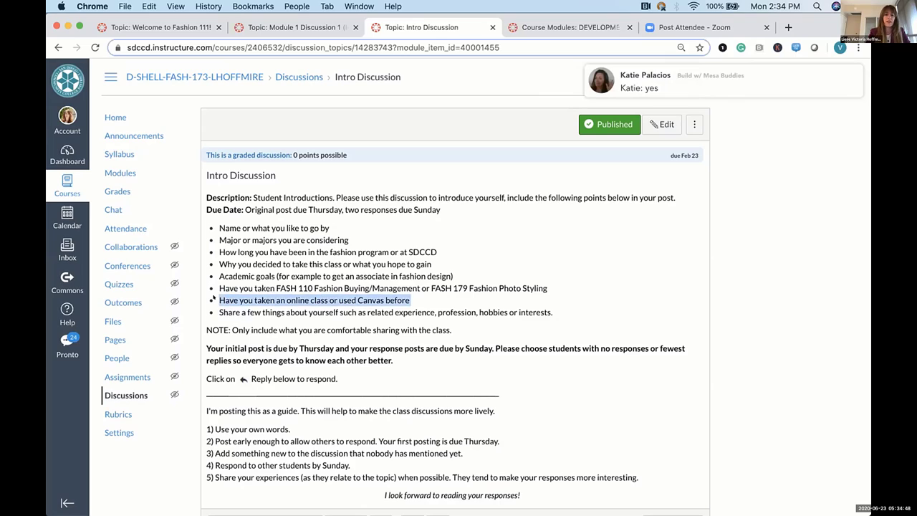